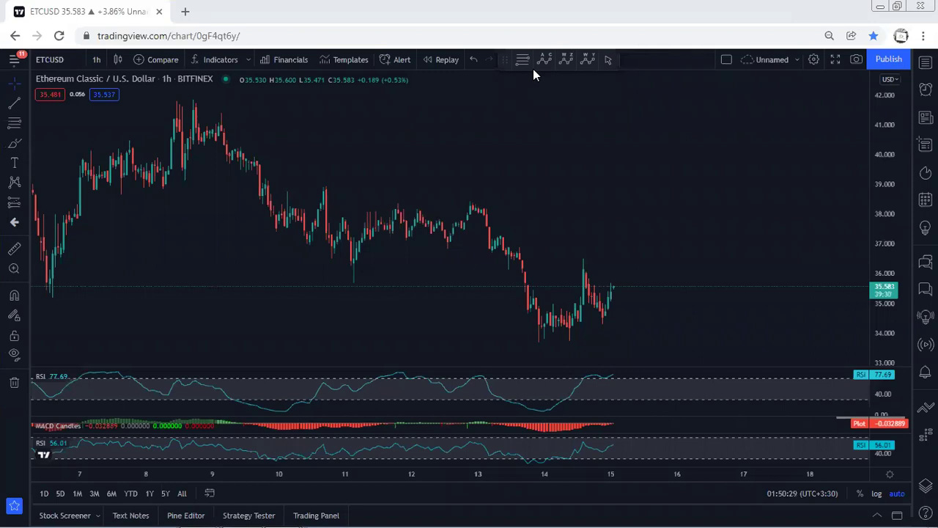
- Mark the hourly RSI and MACD with vertical lines and sketch a price path dipping to about 33.3, then rising to about 38.4
{"action": "mouse_move", "coordinate": [539, 324]}
{"action": "left_mouse_down"}
{"action": "mouse_move", "coordinate": [577, 313]}
{"action": "mouse_move", "coordinate": [594, 264]}
{"action": "mouse_move", "coordinate": [606, 307]}
{"action": "mouse_move", "coordinate": [603, 297]}
{"action": "left_mouse_up"}
{"action": "mouse_move", "coordinate": [549, 325]}
{"action": "left_mouse_down"}
{"action": "mouse_move", "coordinate": [567, 328]}
{"action": "mouse_move", "coordinate": [592, 283]}
{"action": "mouse_move", "coordinate": [616, 273]}
{"action": "mouse_move", "coordinate": [635, 311]}
{"action": "mouse_move", "coordinate": [645, 350]}
{"action": "mouse_move", "coordinate": [617, 432]}
{"action": "mouse_move", "coordinate": [569, 379]}
{"action": "left_mouse_up"}
{"action": "left_click_drag", "start_coordinate": [648, 353], "coordinate": [698, 202]}
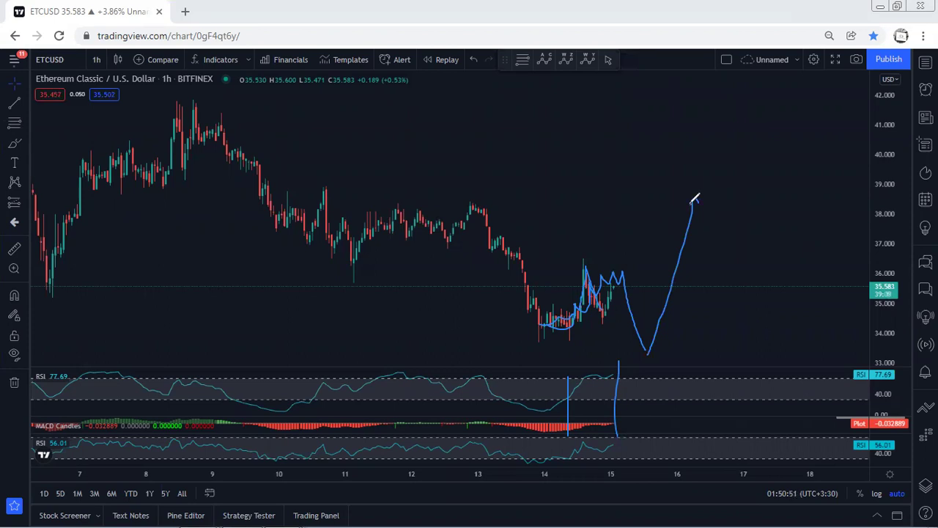
{"action": "key", "text": "e"}
- Sketch alternative hourly rebound paths to between about 37 and 38, including an arrow from the circled latest candles
{"action": "mouse_move", "coordinate": [604, 313]}
{"action": "left_mouse_down"}
{"action": "mouse_move", "coordinate": [616, 309]}
{"action": "mouse_move", "coordinate": [643, 229]}
{"action": "left_mouse_up"}
{"action": "mouse_move", "coordinate": [547, 324]}
{"action": "left_mouse_down"}
{"action": "mouse_move", "coordinate": [613, 274]}
{"action": "mouse_move", "coordinate": [629, 350]}
{"action": "mouse_move", "coordinate": [669, 245]}
{"action": "left_mouse_up"}
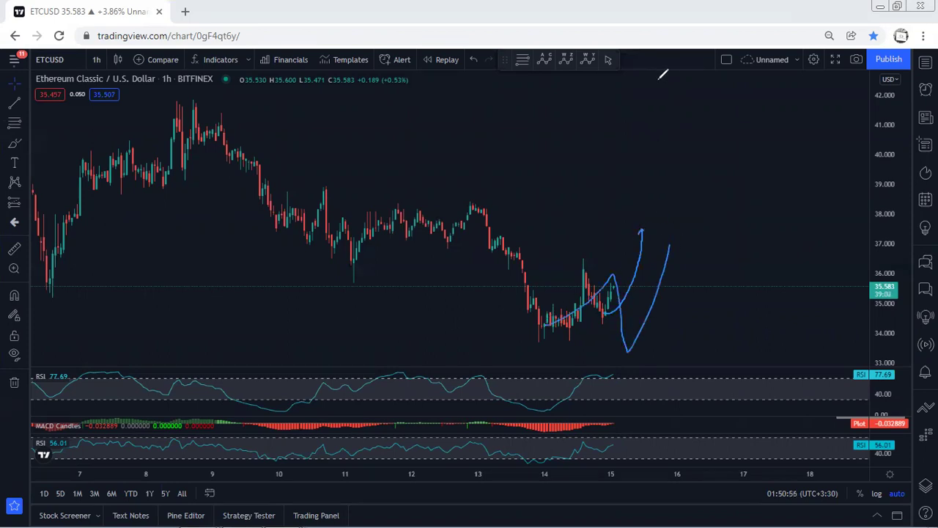
{"action": "key", "text": "e"}
{"action": "mouse_move", "coordinate": [604, 308]}
{"action": "left_mouse_down"}
{"action": "mouse_move", "coordinate": [618, 308]}
{"action": "mouse_move", "coordinate": [628, 264]}
{"action": "mouse_move", "coordinate": [603, 314]}
{"action": "mouse_move", "coordinate": [636, 212]}
{"action": "left_mouse_up"}
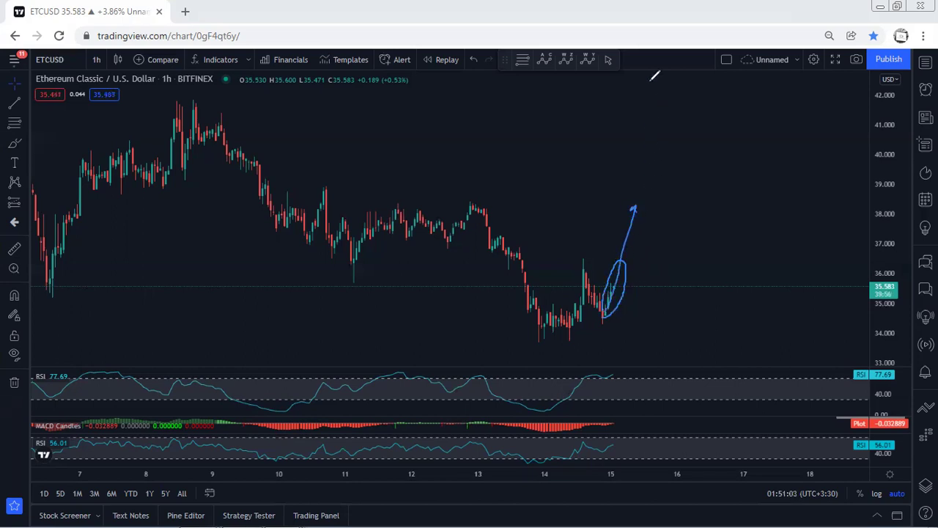
- Switch the ETCUSD chart to the 1 day interval and show its history back to May
{"action": "left_click", "coordinate": [96, 61]}
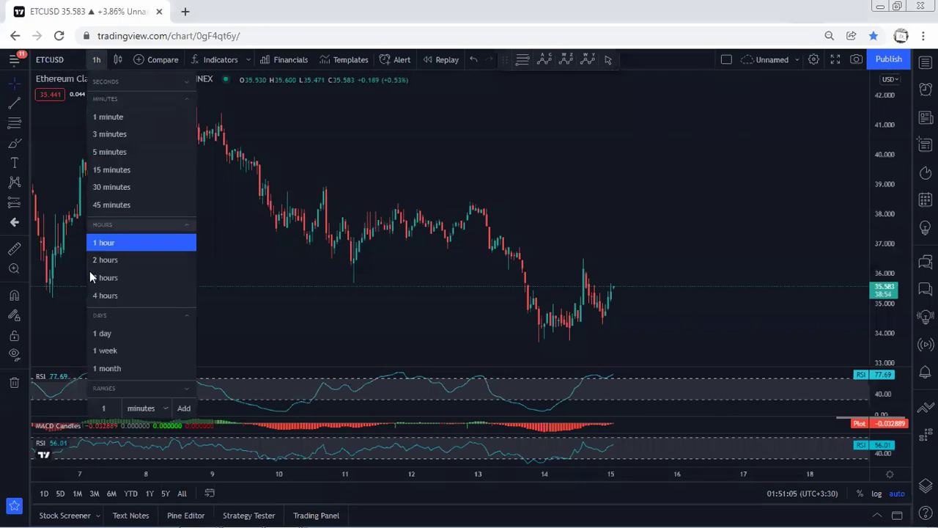
{"action": "left_click", "coordinate": [109, 333]}
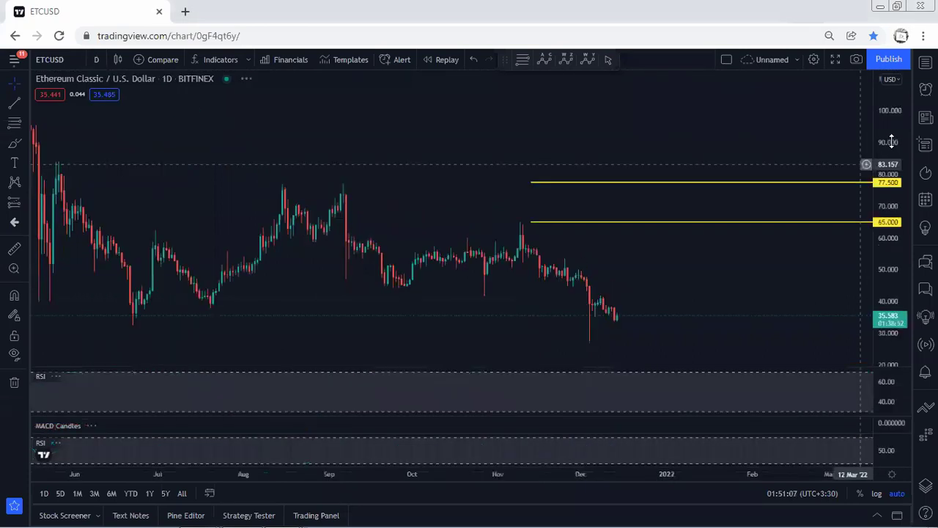
{"action": "scroll", "coordinate": [532, 161], "scroll_direction": "down", "scroll_amount": 2}
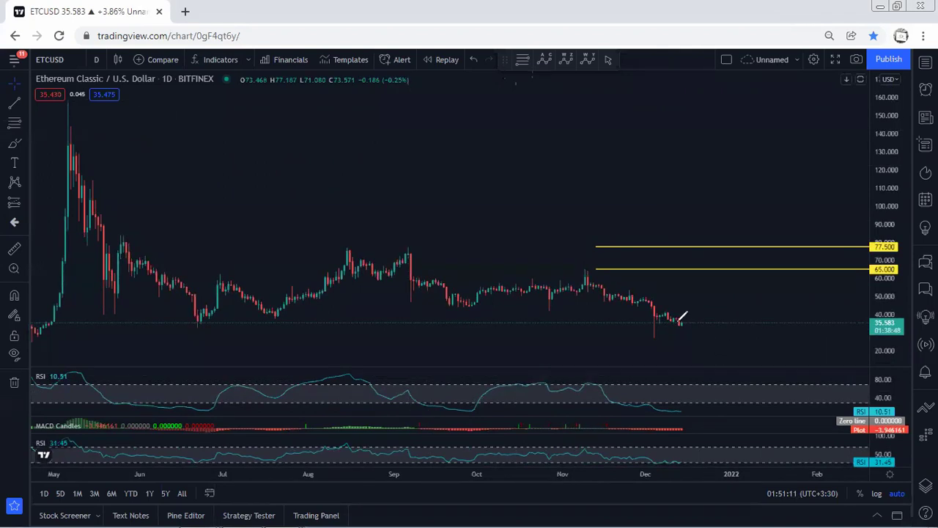
- Annotate the recent daily candles and sketch a small falling channel around the mid-December price action
{"action": "mouse_move", "coordinate": [668, 310]}
{"action": "left_mouse_down"}
{"action": "mouse_move", "coordinate": [662, 315]}
{"action": "mouse_move", "coordinate": [683, 325]}
{"action": "mouse_move", "coordinate": [703, 277]}
{"action": "left_mouse_up"}
{"action": "left_click_drag", "start_coordinate": [560, 236], "coordinate": [591, 264]}
{"action": "key", "text": "e"}
{"action": "key", "text": "Escape"}
{"action": "left_click_drag", "start_coordinate": [540, 200], "coordinate": [472, 174]}
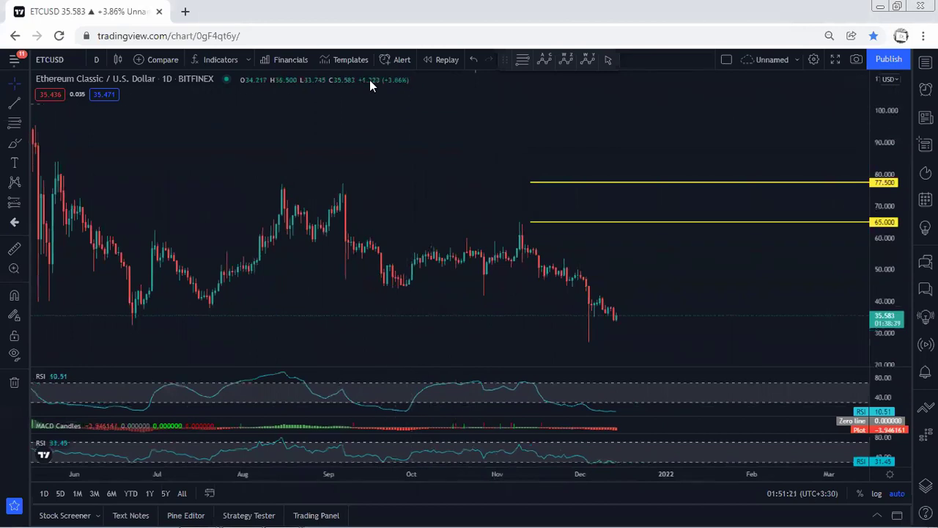
{"action": "mouse_move", "coordinate": [602, 293]}
{"action": "left_mouse_down"}
{"action": "mouse_move", "coordinate": [624, 310]}
{"action": "mouse_move", "coordinate": [612, 310]}
{"action": "mouse_move", "coordinate": [619, 317]}
{"action": "left_mouse_up"}
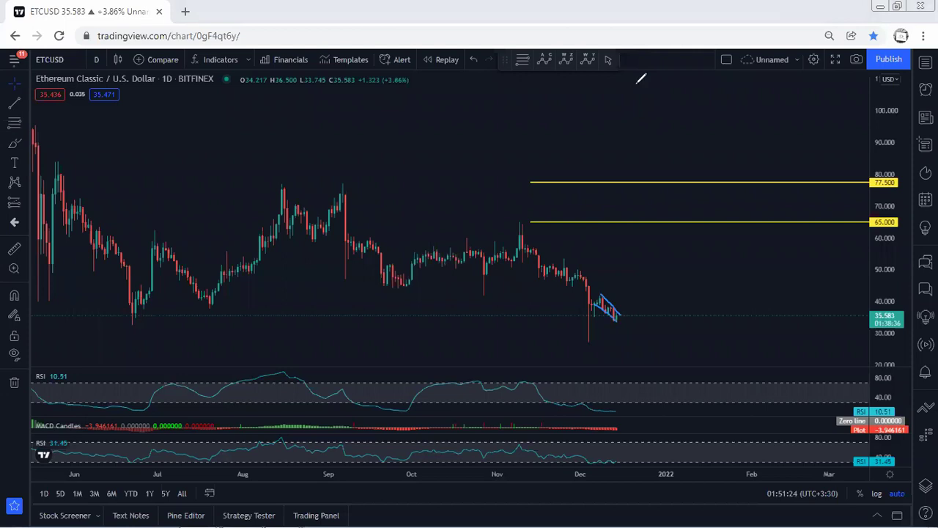
- Switch the chart to the 4 hours interval and outline the December consolidation with a drop toward the 31.000 level
{"action": "left_click", "coordinate": [96, 59]}
{"action": "left_click", "coordinate": [98, 293]}
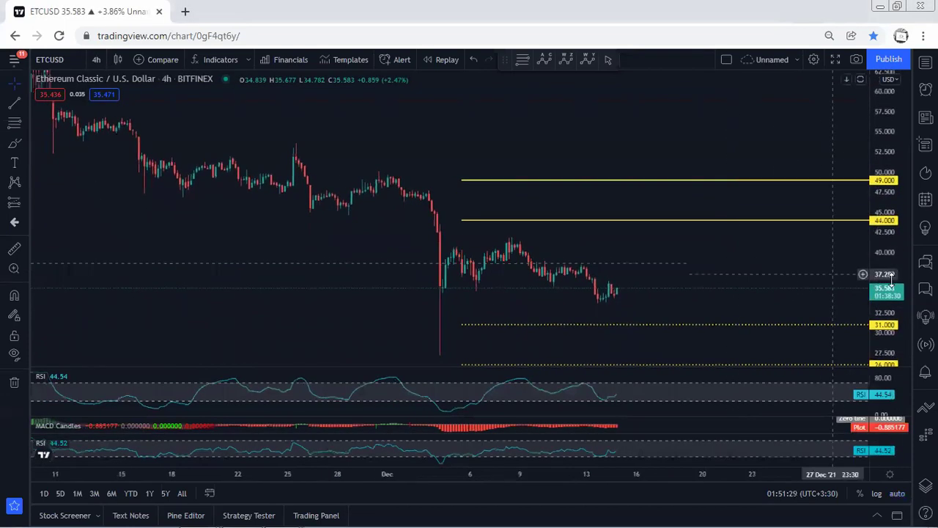
{"action": "mouse_move", "coordinate": [595, 314]}
{"action": "left_mouse_down"}
{"action": "mouse_move", "coordinate": [613, 296]}
{"action": "mouse_move", "coordinate": [635, 331]}
{"action": "left_mouse_up"}
{"action": "mouse_move", "coordinate": [453, 245]}
{"action": "left_mouse_down"}
{"action": "mouse_move", "coordinate": [631, 257]}
{"action": "mouse_move", "coordinate": [534, 303]}
{"action": "mouse_move", "coordinate": [422, 259]}
{"action": "left_mouse_up"}
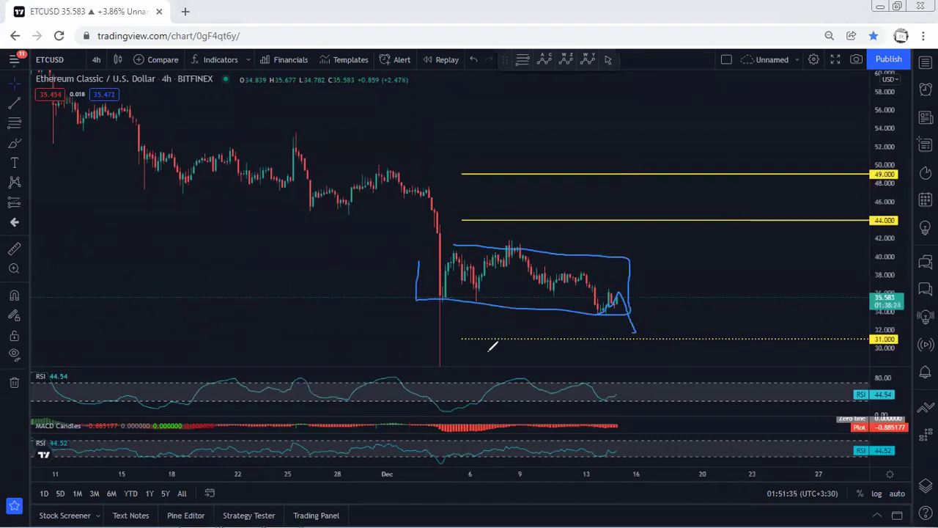
- Circle the long early-December wick and box the consolidation beside it, with a drop toward 31.000
{"action": "left_click_drag", "start_coordinate": [362, 132], "coordinate": [362, 95]}
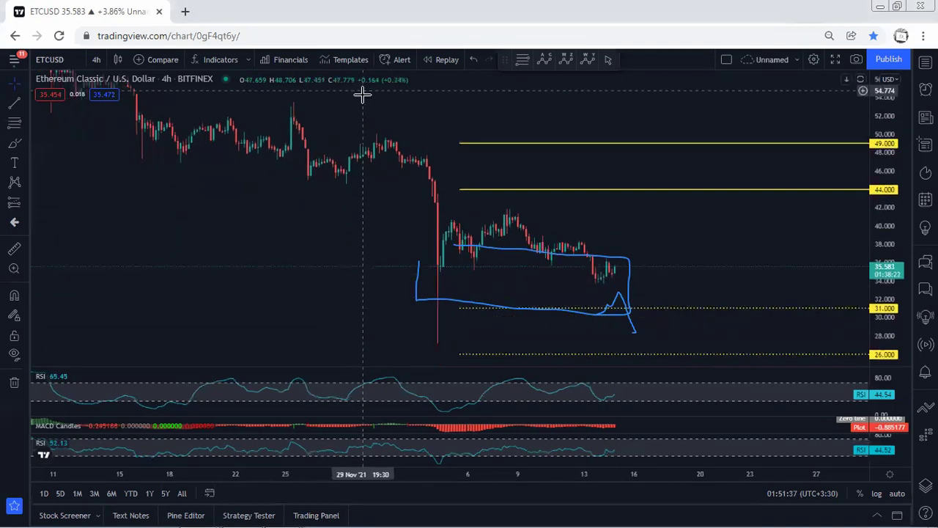
{"action": "mouse_move", "coordinate": [438, 336]}
{"action": "left_mouse_down"}
{"action": "mouse_move", "coordinate": [451, 275]}
{"action": "mouse_move", "coordinate": [420, 322]}
{"action": "mouse_move", "coordinate": [433, 341]}
{"action": "left_mouse_up"}
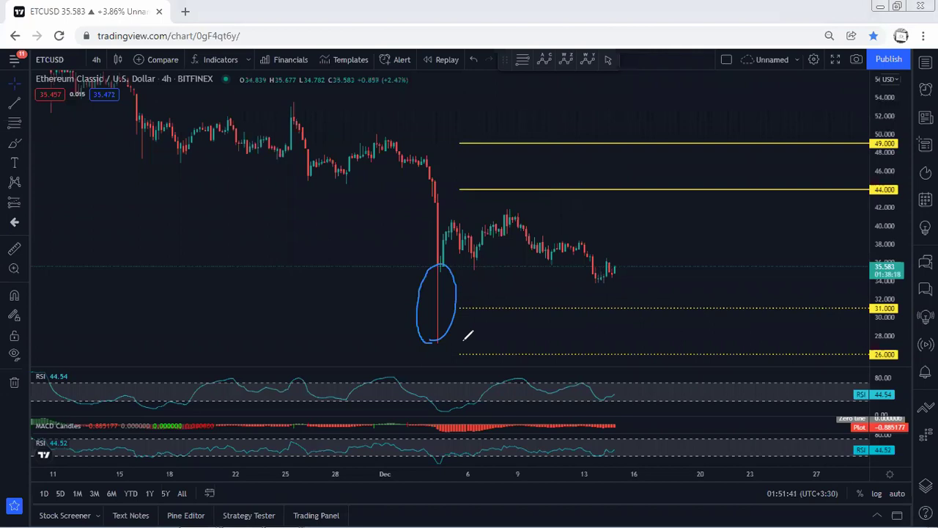
{"action": "mouse_move", "coordinate": [608, 272]}
{"action": "left_mouse_down"}
{"action": "mouse_move", "coordinate": [620, 264]}
{"action": "mouse_move", "coordinate": [639, 310]}
{"action": "left_mouse_up"}
{"action": "mouse_move", "coordinate": [457, 219]}
{"action": "left_mouse_down"}
{"action": "mouse_move", "coordinate": [545, 203]}
{"action": "mouse_move", "coordinate": [639, 262]}
{"action": "mouse_move", "coordinate": [524, 279]}
{"action": "mouse_move", "coordinate": [429, 212]}
{"action": "left_mouse_up"}
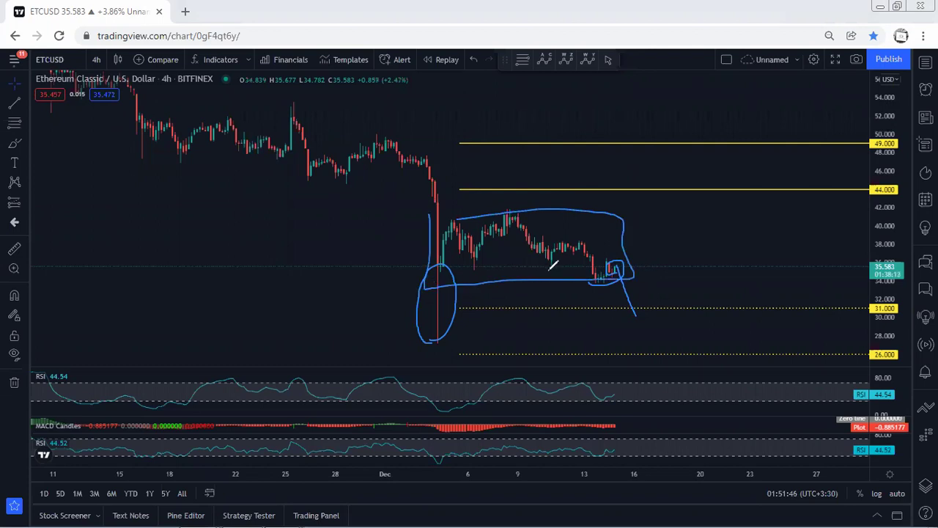
- Mark two points on the RSI and MACD with vertical lines and sketch a rebound from about 31.000
{"action": "left_click_drag", "start_coordinate": [474, 372], "coordinate": [474, 434]}
{"action": "left_click_drag", "start_coordinate": [603, 394], "coordinate": [603, 440]}
{"action": "left_click_drag", "start_coordinate": [635, 313], "coordinate": [673, 205]}
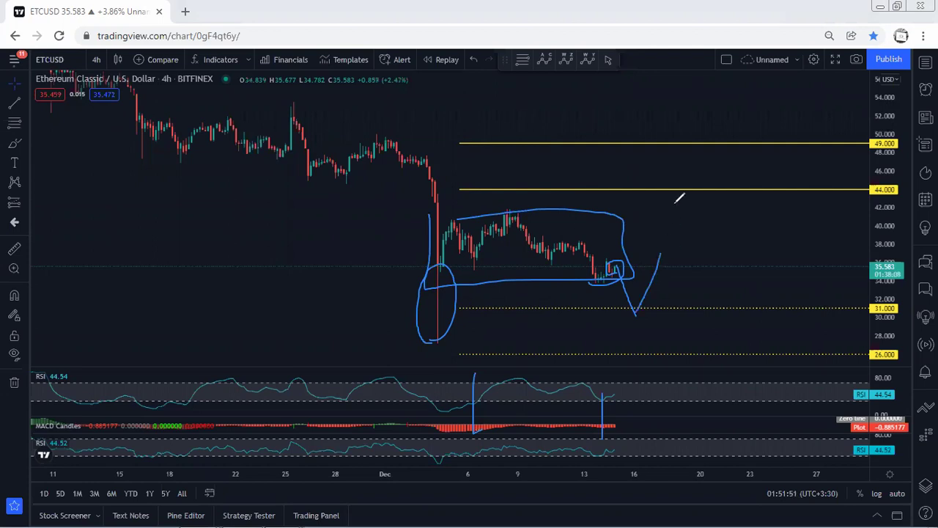
- Sketch a zigzag decline to the 31.000 level, enclosed by two falling channel lines
{"action": "mouse_move", "coordinate": [596, 279]}
{"action": "left_mouse_down"}
{"action": "mouse_move", "coordinate": [616, 266]}
{"action": "mouse_move", "coordinate": [656, 302]}
{"action": "mouse_move", "coordinate": [672, 301]}
{"action": "left_mouse_up"}
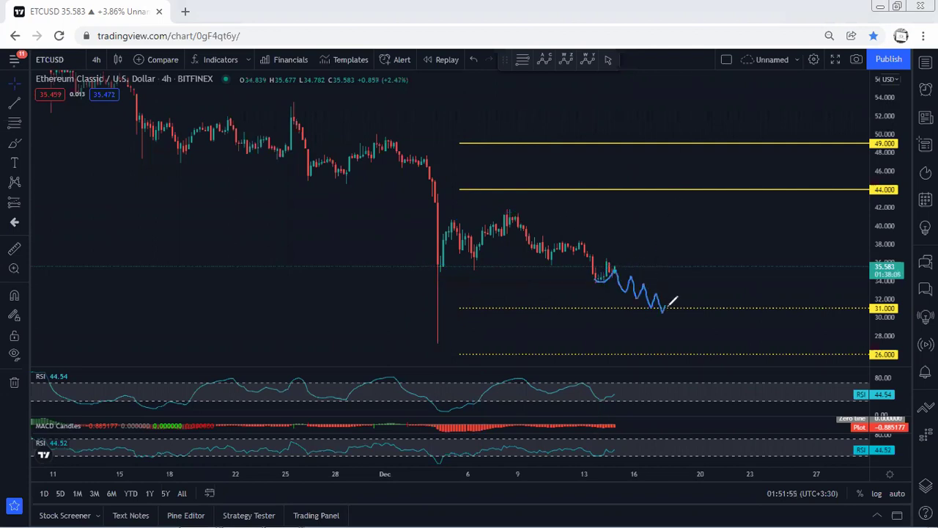
{"action": "mouse_move", "coordinate": [506, 202]}
{"action": "left_mouse_down"}
{"action": "mouse_move", "coordinate": [666, 278]}
{"action": "mouse_move", "coordinate": [667, 292]}
{"action": "left_mouse_up"}
{"action": "left_click_drag", "start_coordinate": [464, 242], "coordinate": [648, 317]}
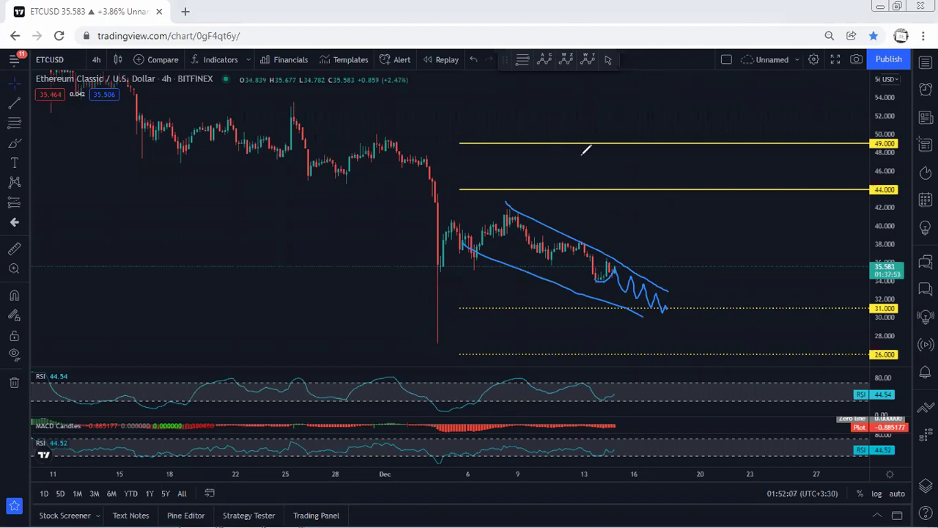
{"action": "left_click_drag", "start_coordinate": [402, 345], "coordinate": [450, 346]}
{"action": "key", "text": "e"}
- Sketch a dip near 31.000 with a rebound to about 40, replace it with a direct rise and a circled December range, and clear both
{"action": "mouse_move", "coordinate": [594, 281]}
{"action": "left_mouse_down"}
{"action": "mouse_move", "coordinate": [616, 277]}
{"action": "mouse_move", "coordinate": [617, 258]}
{"action": "mouse_move", "coordinate": [597, 280]}
{"action": "mouse_move", "coordinate": [617, 267]}
{"action": "mouse_move", "coordinate": [626, 302]}
{"action": "mouse_move", "coordinate": [651, 221]}
{"action": "left_mouse_up"}
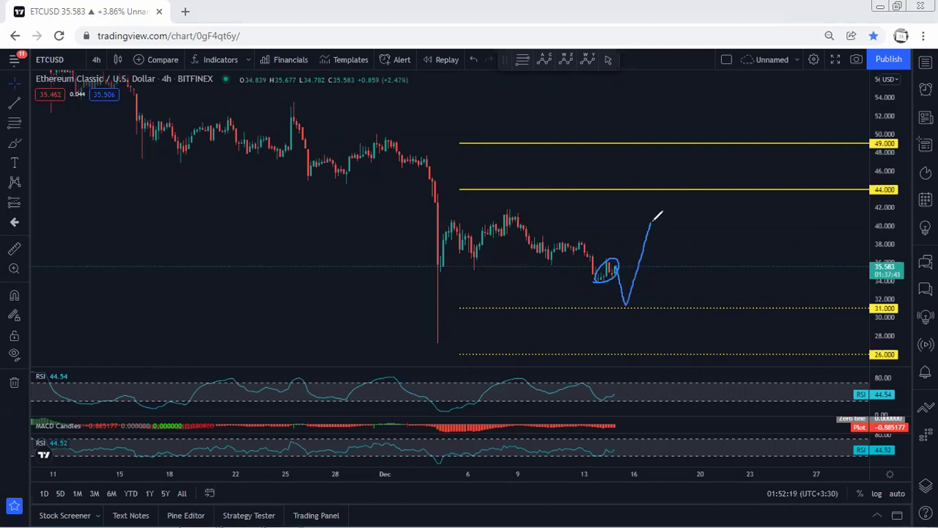
{"action": "key", "text": "ctrl+z"}
{"action": "left_click_drag", "start_coordinate": [593, 279], "coordinate": [632, 236]}
{"action": "mouse_move", "coordinate": [497, 203]}
{"action": "left_mouse_down"}
{"action": "mouse_move", "coordinate": [614, 210]}
{"action": "mouse_move", "coordinate": [536, 304]}
{"action": "mouse_move", "coordinate": [462, 209]}
{"action": "mouse_move", "coordinate": [500, 198]}
{"action": "left_mouse_up"}
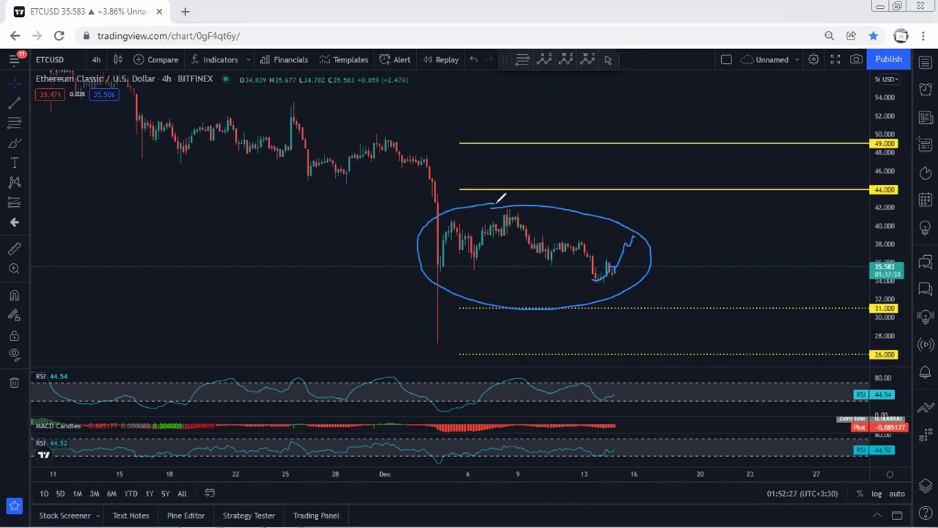
{"action": "key", "text": "ctrl+z"}
{"action": "key", "text": "ctrl+z"}
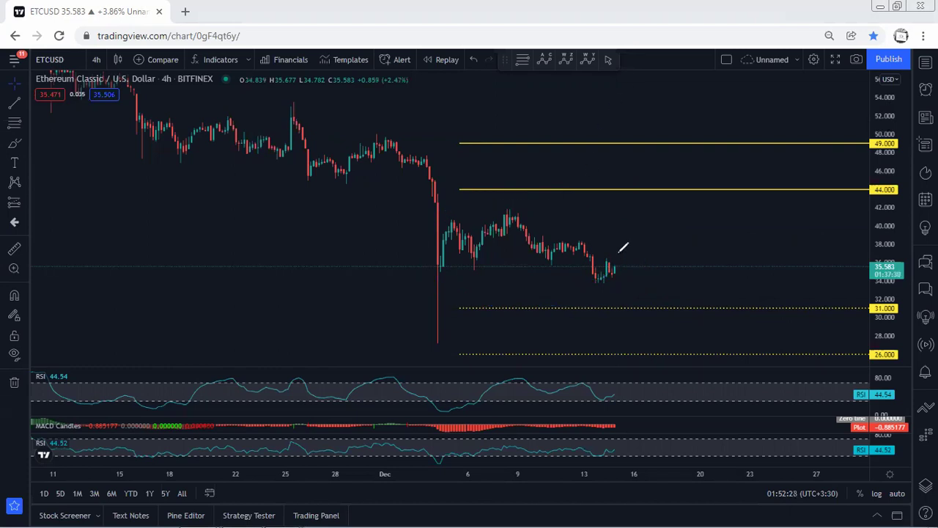
- Mark resistance at about 41.6 on the 4-hour chart and sketch rising strokes from the latest low toward the 49.000 level
{"action": "mouse_move", "coordinate": [605, 275]}
{"action": "left_mouse_down"}
{"action": "mouse_move", "coordinate": [641, 220]}
{"action": "mouse_move", "coordinate": [640, 231]}
{"action": "left_mouse_up"}
{"action": "mouse_move", "coordinate": [478, 211]}
{"action": "left_mouse_down"}
{"action": "mouse_move", "coordinate": [503, 210]}
{"action": "mouse_move", "coordinate": [480, 211]}
{"action": "mouse_move", "coordinate": [489, 211]}
{"action": "left_mouse_up"}
{"action": "left_click_drag", "start_coordinate": [667, 260], "coordinate": [695, 201]}
{"action": "mouse_move", "coordinate": [700, 234]}
{"action": "left_mouse_down"}
{"action": "mouse_move", "coordinate": [719, 211]}
{"action": "mouse_move", "coordinate": [736, 146]}
{"action": "left_mouse_up"}
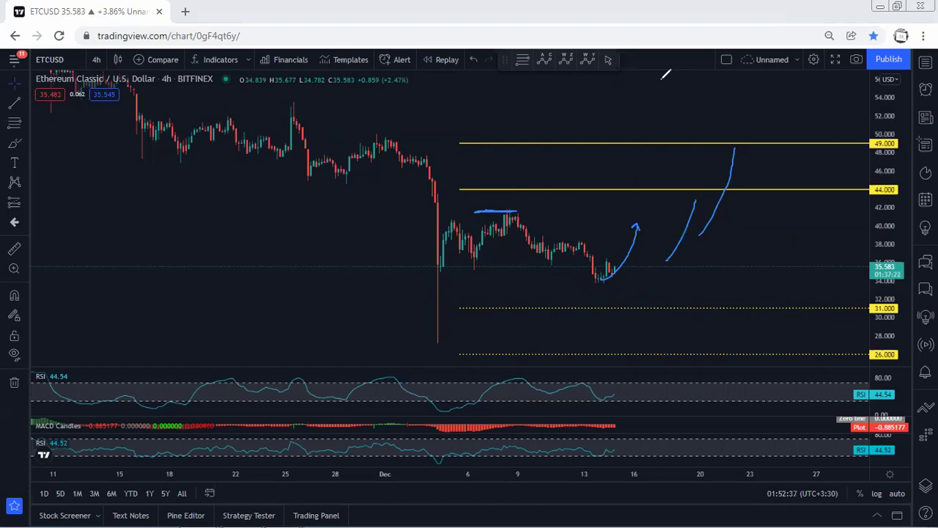
- Sketch a stepped rise to about 40 inside a falling channel, followed by a drop below the 31.000 level
{"action": "left_click_drag", "start_coordinate": [602, 279], "coordinate": [640, 224]}
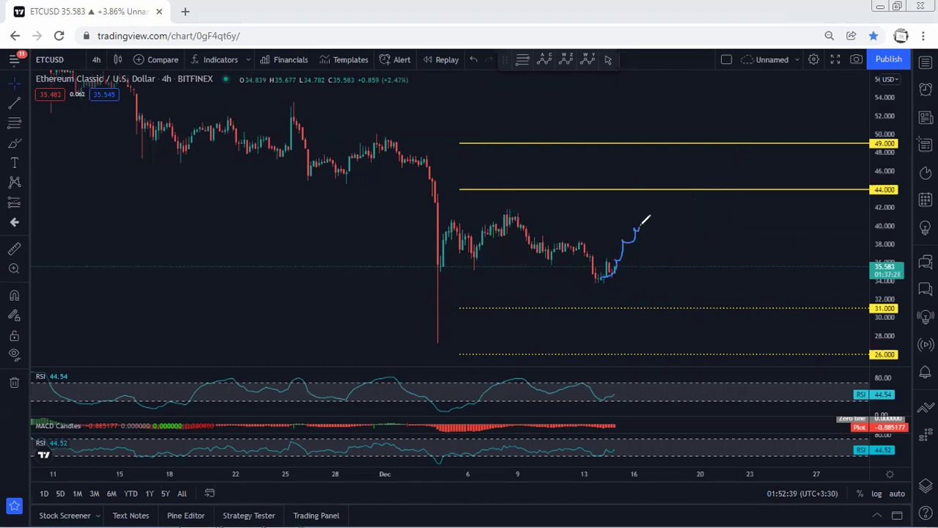
{"action": "left_click_drag", "start_coordinate": [487, 209], "coordinate": [645, 226]}
{"action": "left_click_drag", "start_coordinate": [447, 263], "coordinate": [590, 284]}
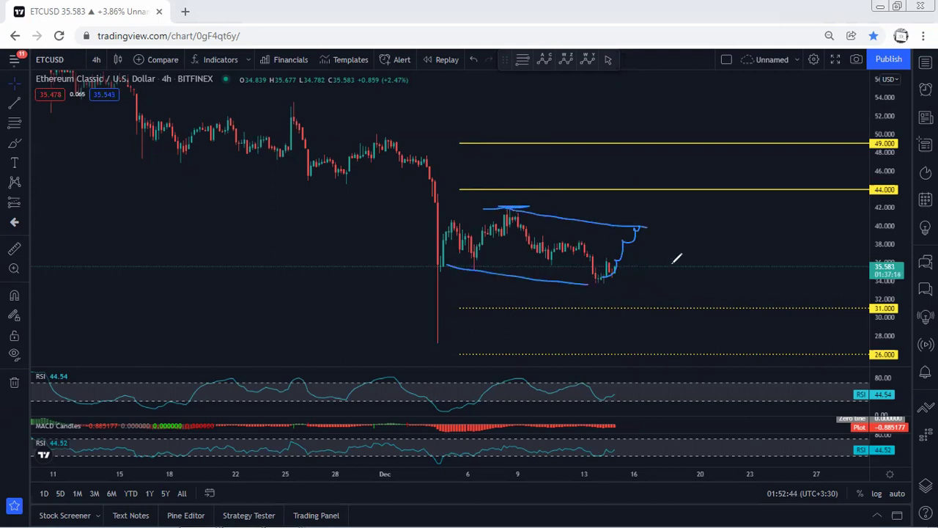
{"action": "mouse_move", "coordinate": [644, 224]}
{"action": "left_mouse_down"}
{"action": "mouse_move", "coordinate": [686, 325]}
{"action": "mouse_move", "coordinate": [673, 330]}
{"action": "left_mouse_up"}
{"action": "left_click_drag", "start_coordinate": [424, 160], "coordinate": [444, 290]}
{"action": "key", "text": "e"}
- Circle the latest 4-hour candles and sketch a dip to 31.000 with a rebound arrow to about 41
{"action": "mouse_move", "coordinate": [592, 284]}
{"action": "left_mouse_down"}
{"action": "mouse_move", "coordinate": [618, 261]}
{"action": "mouse_move", "coordinate": [599, 275]}
{"action": "mouse_move", "coordinate": [618, 264]}
{"action": "mouse_move", "coordinate": [626, 306]}
{"action": "mouse_move", "coordinate": [650, 216]}
{"action": "mouse_move", "coordinate": [652, 227]}
{"action": "left_mouse_up"}
{"action": "left_click_drag", "start_coordinate": [709, 241], "coordinate": [656, 260]}
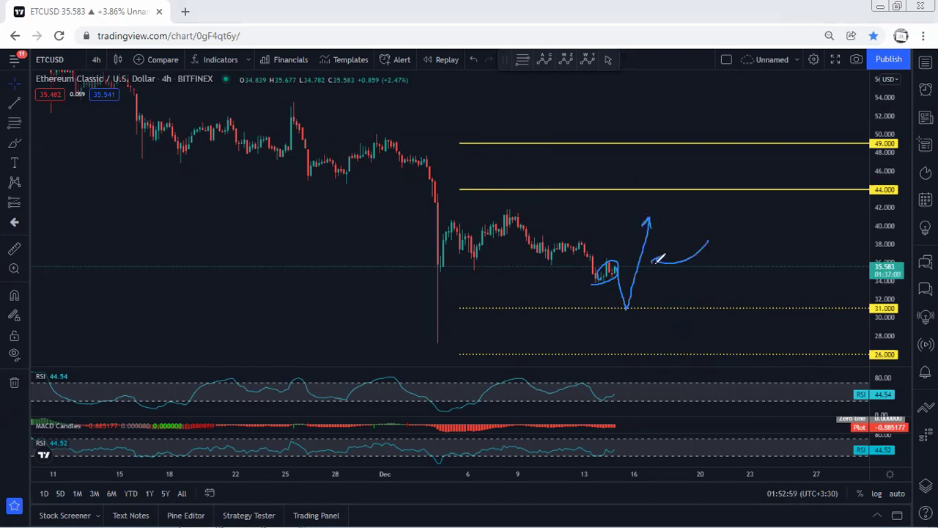
{"action": "key", "text": "e"}
- Sketch a direct rise from the latest 4-hour low to about 39.6, mark the recent candles, and clear the annotations
{"action": "left_click_drag", "start_coordinate": [601, 279], "coordinate": [635, 229]}
{"action": "key", "text": "e"}
{"action": "left_click_drag", "start_coordinate": [595, 287], "coordinate": [603, 258]}
{"action": "key", "text": "e"}
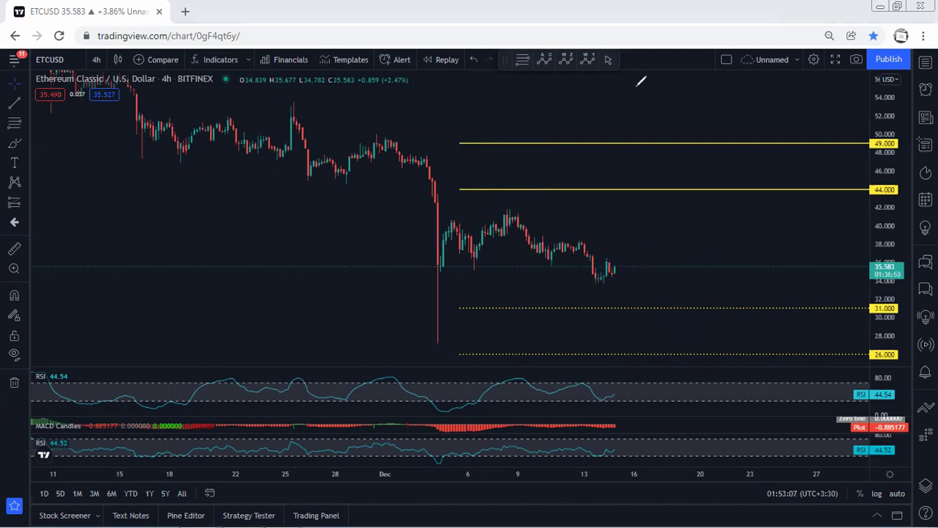
- Switch the chart back to the 1 hour interval and restore automatic price scaling
{"action": "left_click", "coordinate": [98, 66]}
{"action": "left_click", "coordinate": [121, 243]}
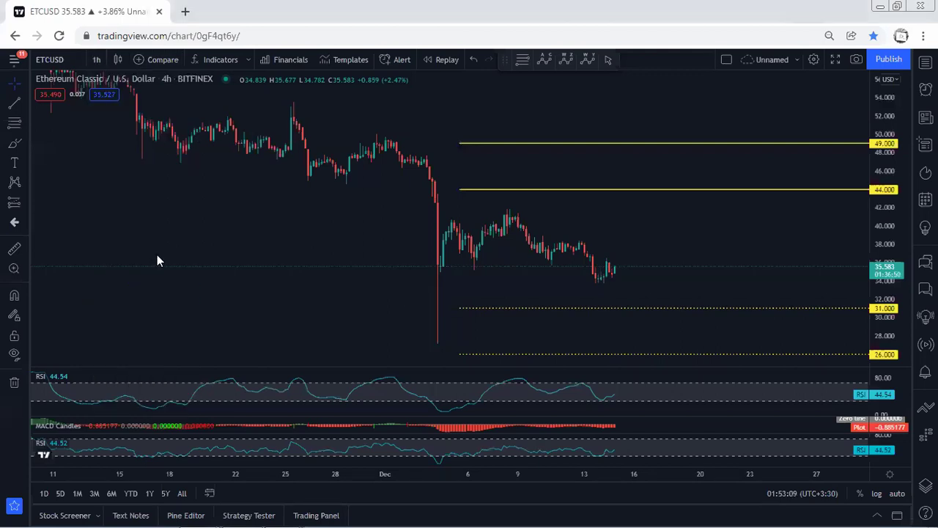
{"action": "double_click", "coordinate": [875, 228]}
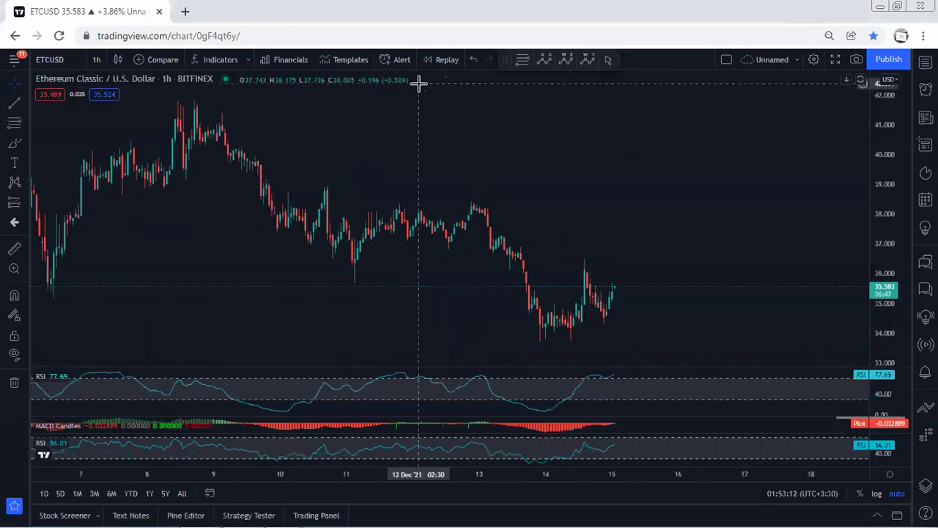
- Sketch a short hourly pause near 36 and a rise to about 38, and circle the 14–15 December rebound candles
{"action": "mouse_move", "coordinate": [612, 287]}
{"action": "left_mouse_down"}
{"action": "mouse_move", "coordinate": [620, 268]}
{"action": "mouse_move", "coordinate": [634, 277]}
{"action": "mouse_move", "coordinate": [658, 218]}
{"action": "left_mouse_up"}
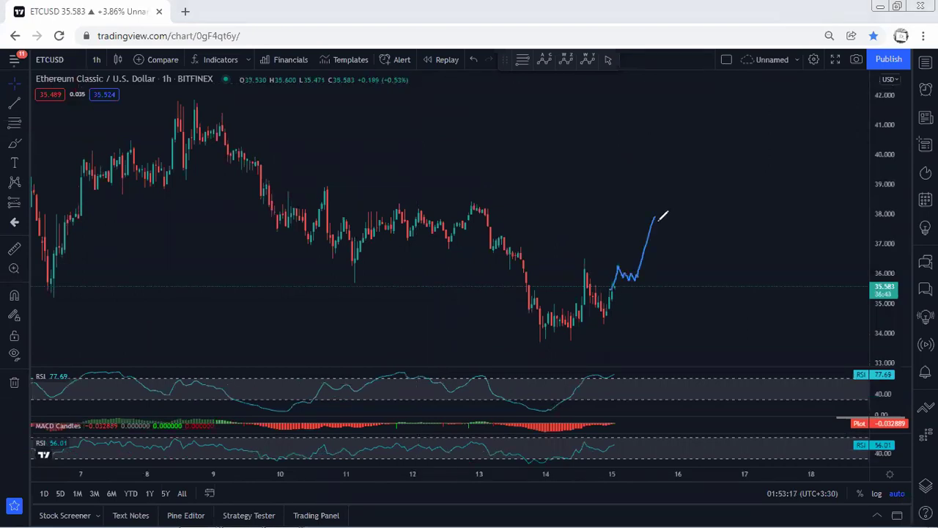
{"action": "mouse_move", "coordinate": [560, 258]}
{"action": "left_mouse_down"}
{"action": "mouse_move", "coordinate": [635, 256]}
{"action": "mouse_move", "coordinate": [569, 270]}
{"action": "left_mouse_up"}
{"action": "left_click_drag", "start_coordinate": [572, 246], "coordinate": [598, 260]}
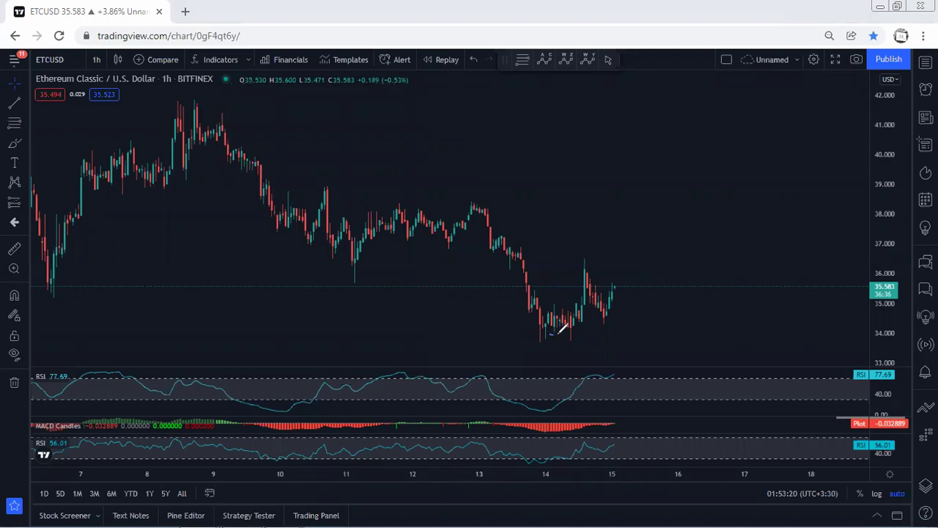
{"action": "mouse_move", "coordinate": [557, 331]}
{"action": "left_mouse_down"}
{"action": "mouse_move", "coordinate": [630, 271]}
{"action": "mouse_move", "coordinate": [563, 284]}
{"action": "mouse_move", "coordinate": [558, 327]}
{"action": "left_mouse_up"}
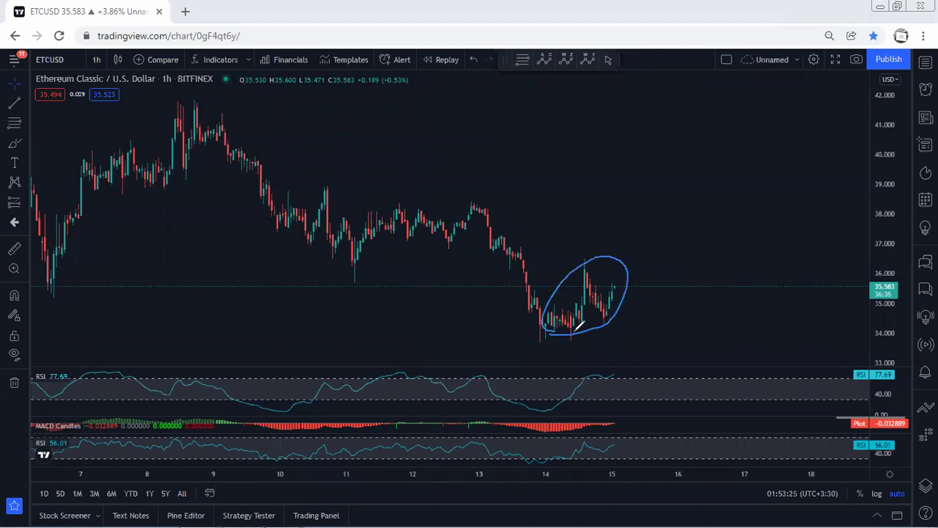